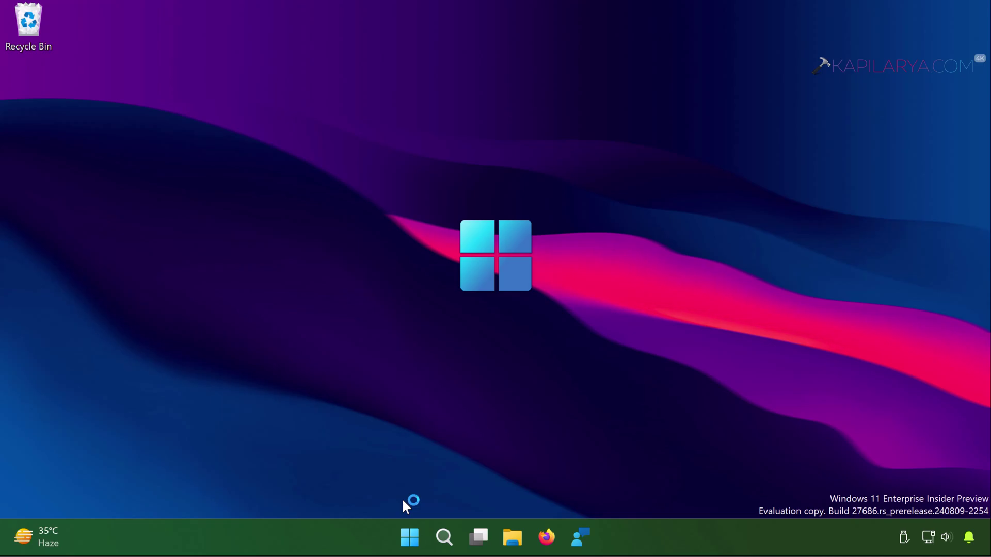
Step: Open Settings from the Win+X menu and go to Accounts > Your info
key("super+x")
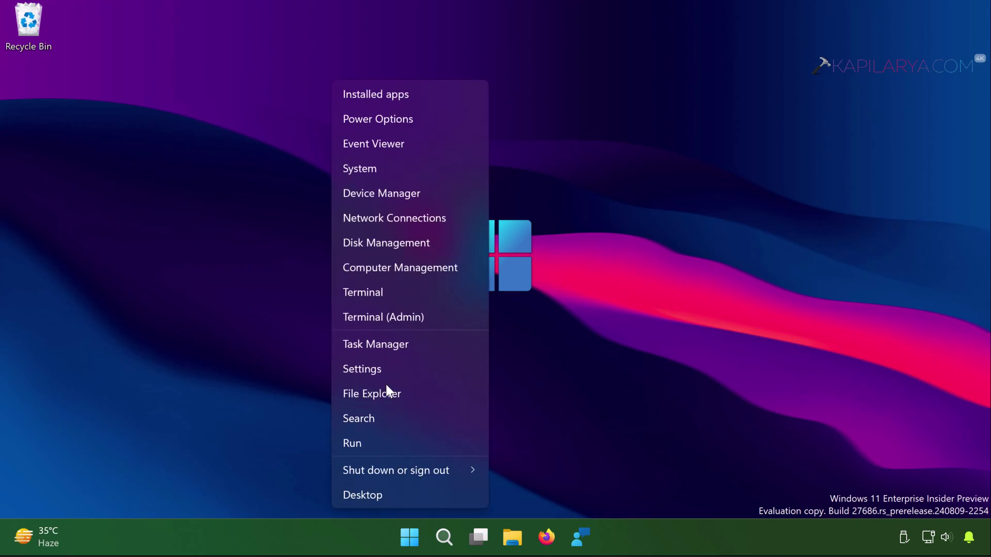
left_click(398, 371)
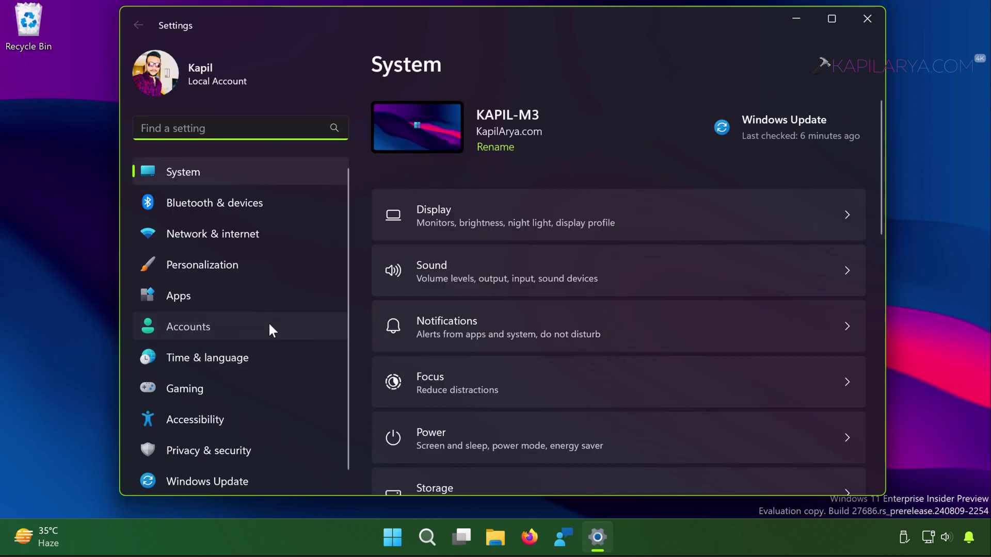
left_click(269, 329)
left_click(491, 218)
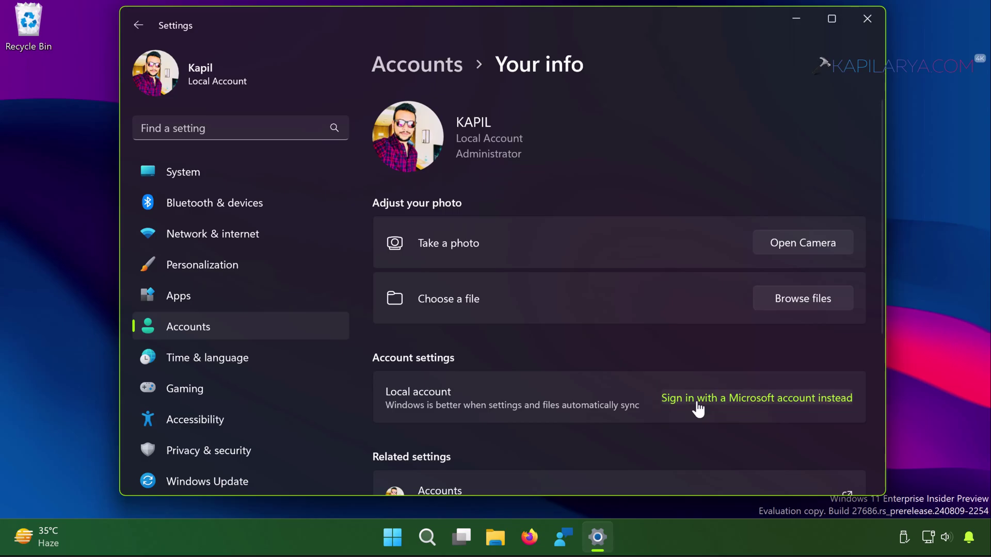
Step: Choose signing in with a Microsoft account instead and submit the account email
left_click(697, 402)
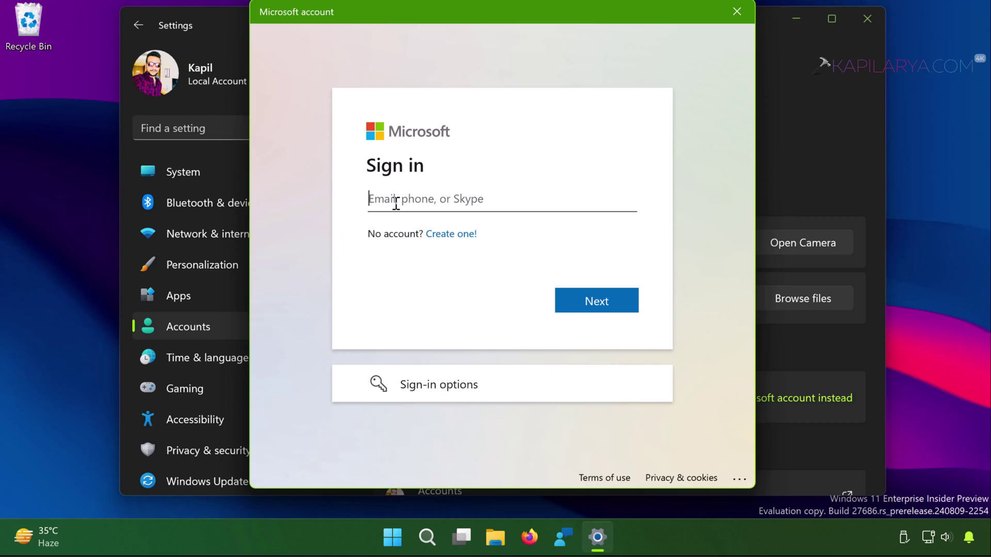
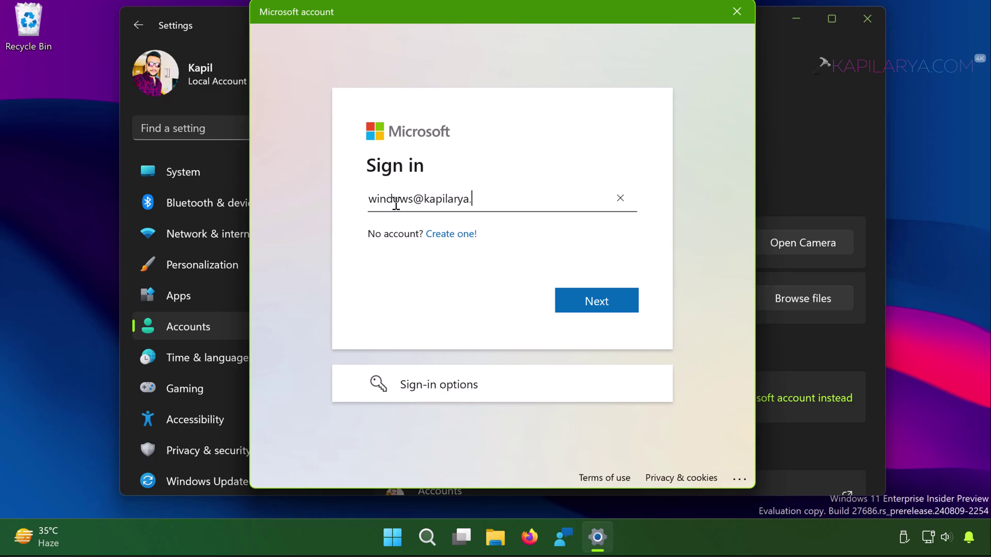
left_click(575, 302)
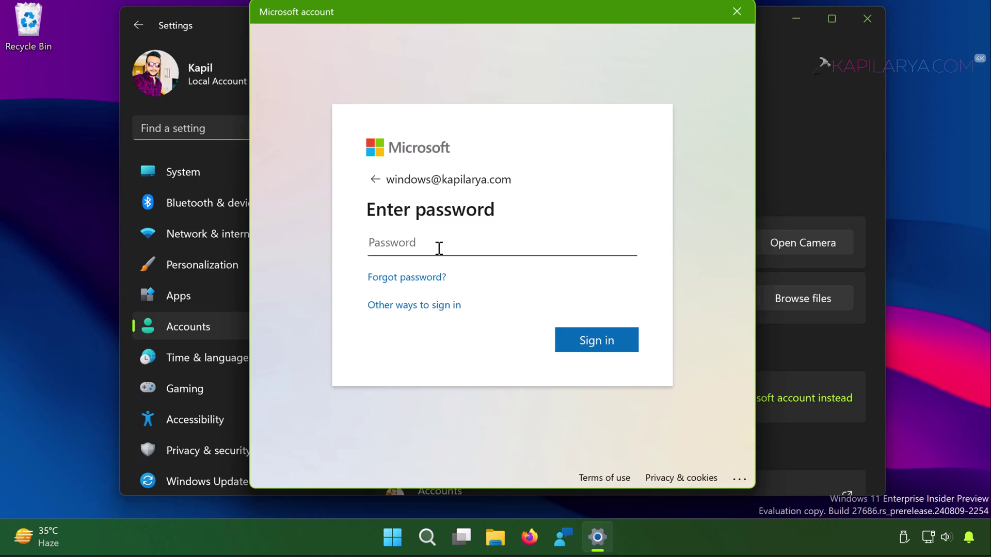
Step: Enter the Microsoft account password, using Caps Lock for its capital letters, and sign in
key("Caps_Lock")
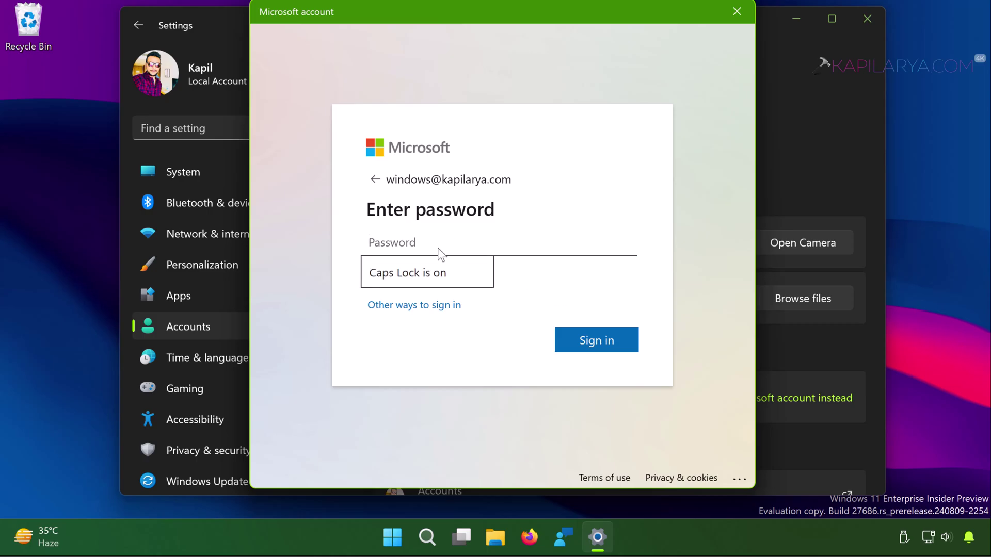
key("Caps_Lock")
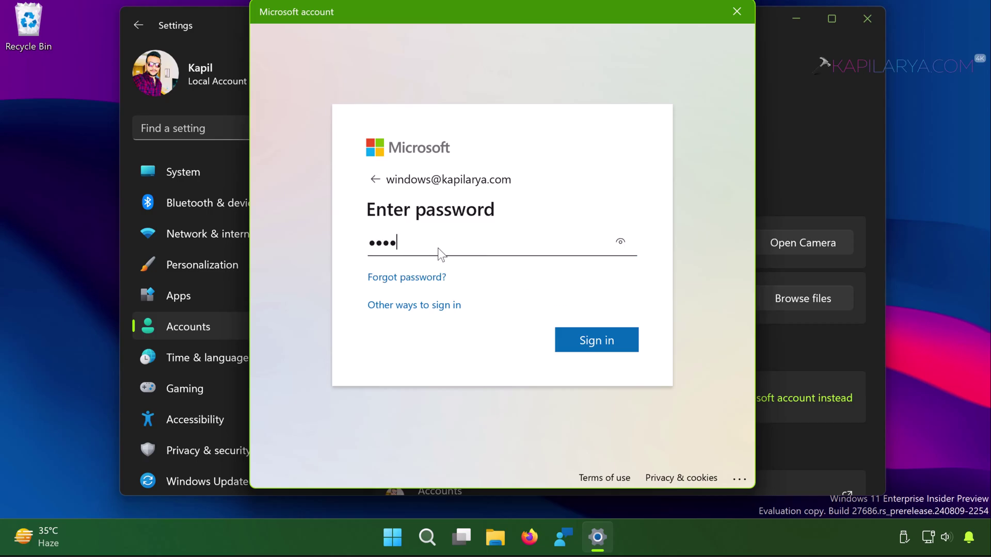
left_click(612, 351)
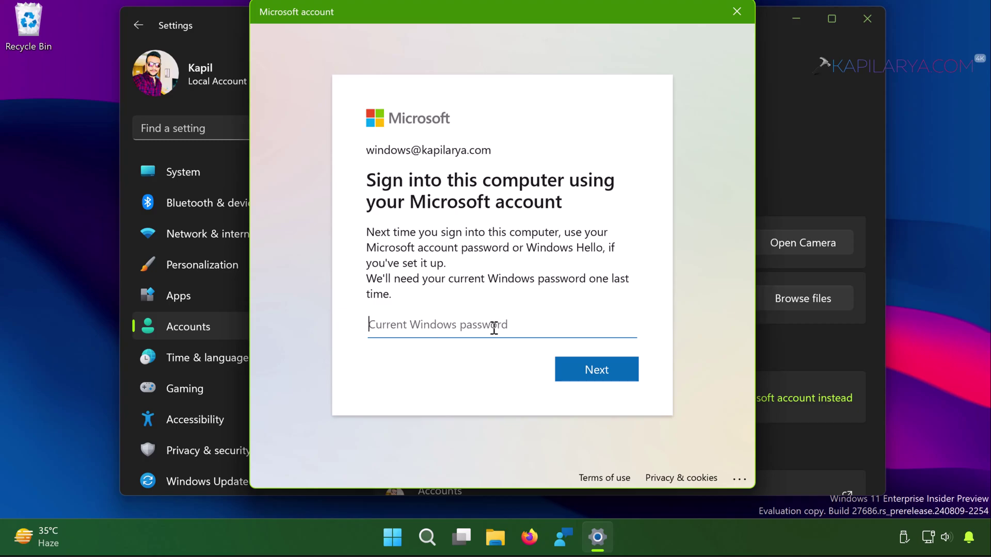
Step: Approve switching this PC from the local account to the Microsoft account
left_click(573, 373)
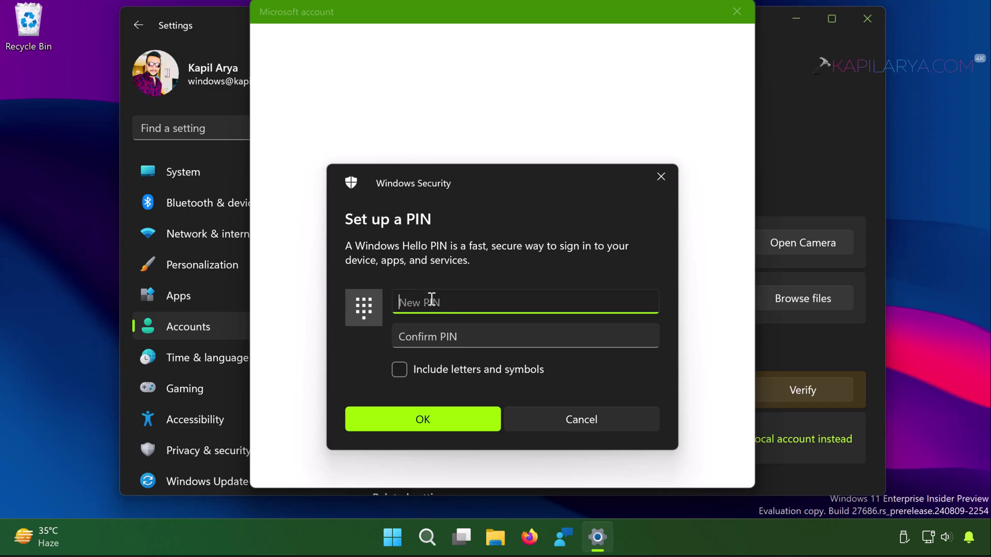
Step: Enter the new Windows Hello PIN in both PIN fields and save it
key("Tab")
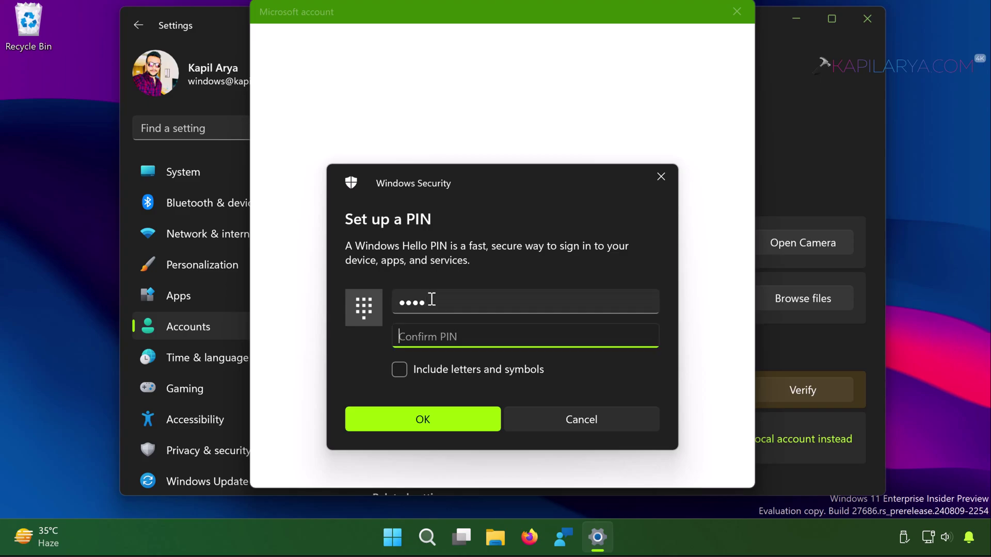
left_click(407, 413)
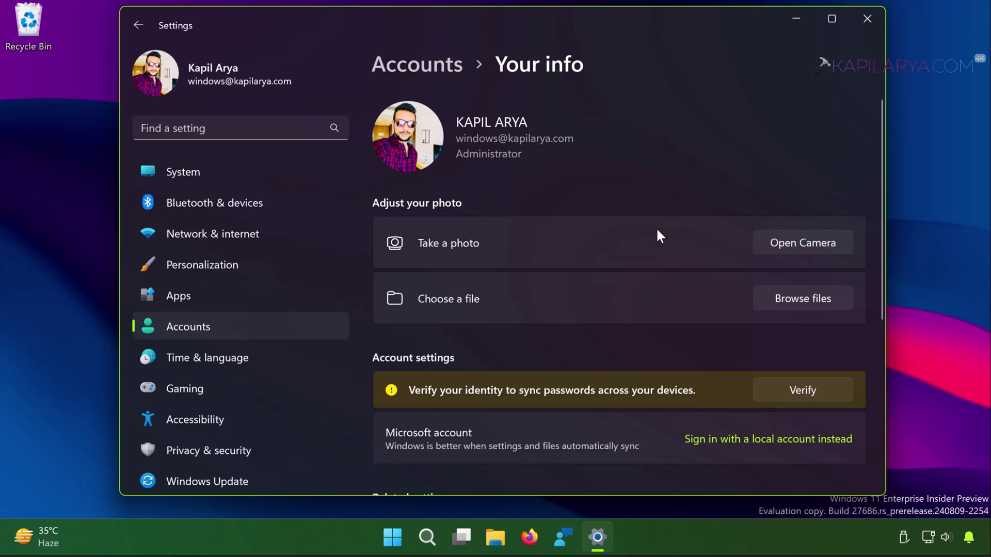
scroll(657, 230, "down", 3)
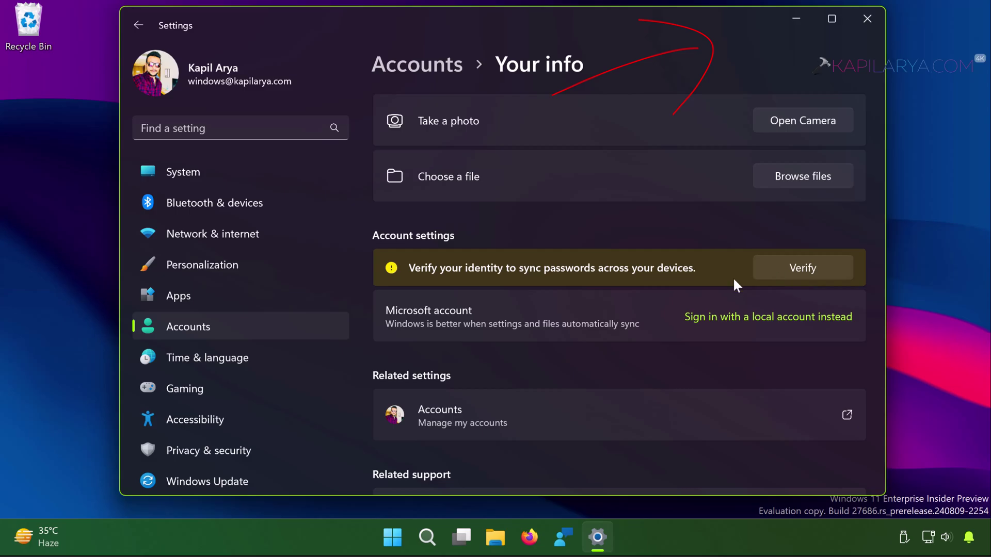
scroll(515, 316, "up", 2)
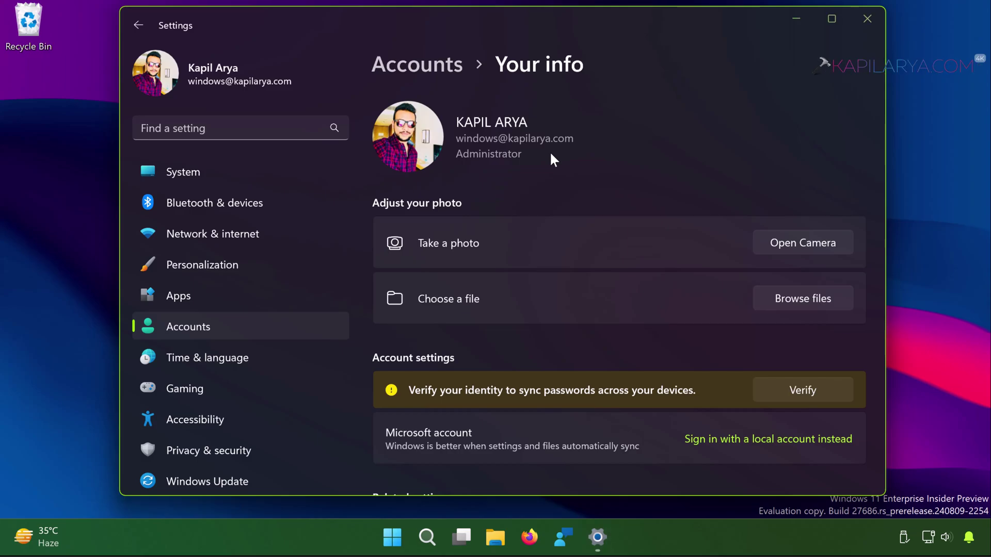
Step: Run netplwiz, approve the UAC prompt, and select the Microsoft account in the Users list
key("super+r")
type("ne")
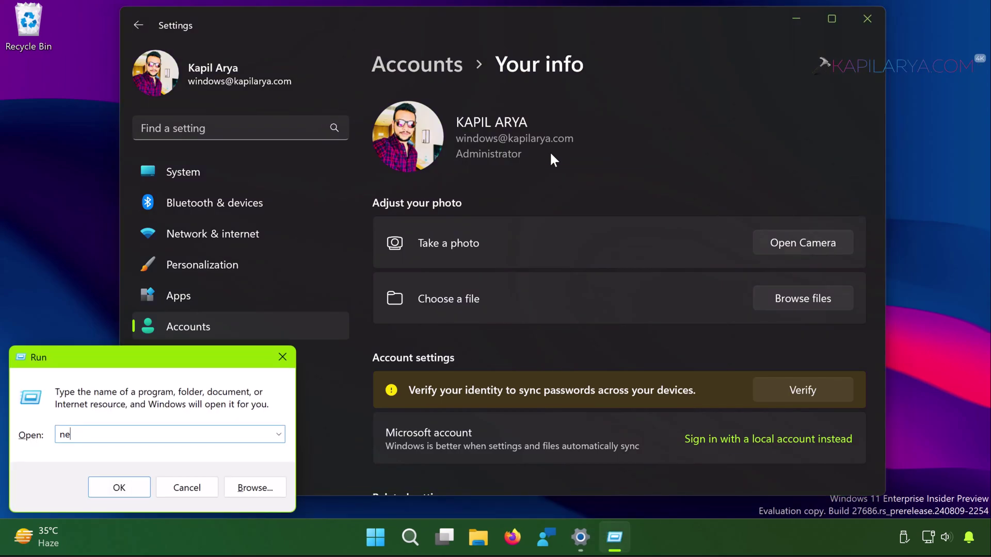
type("tplwiz")
key("Return")
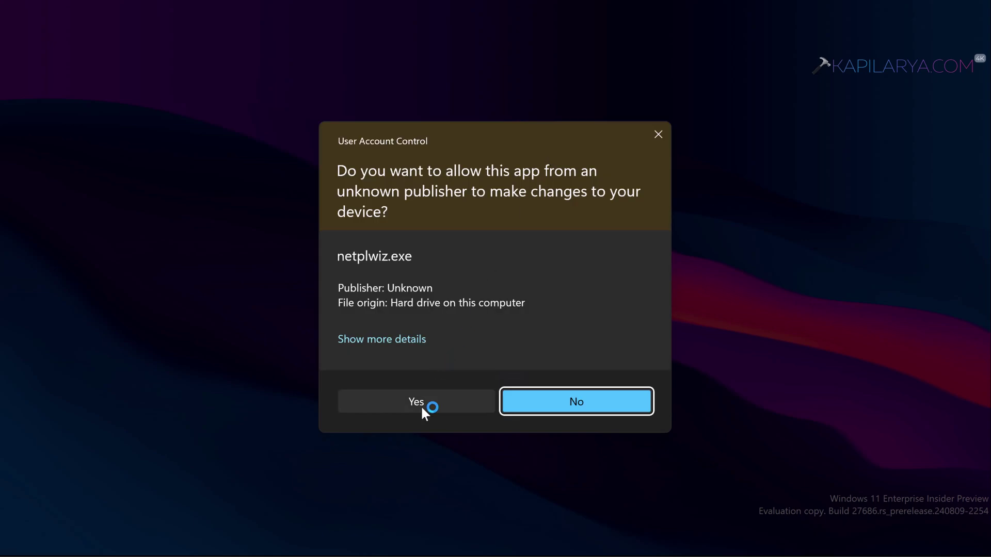
left_click(421, 406)
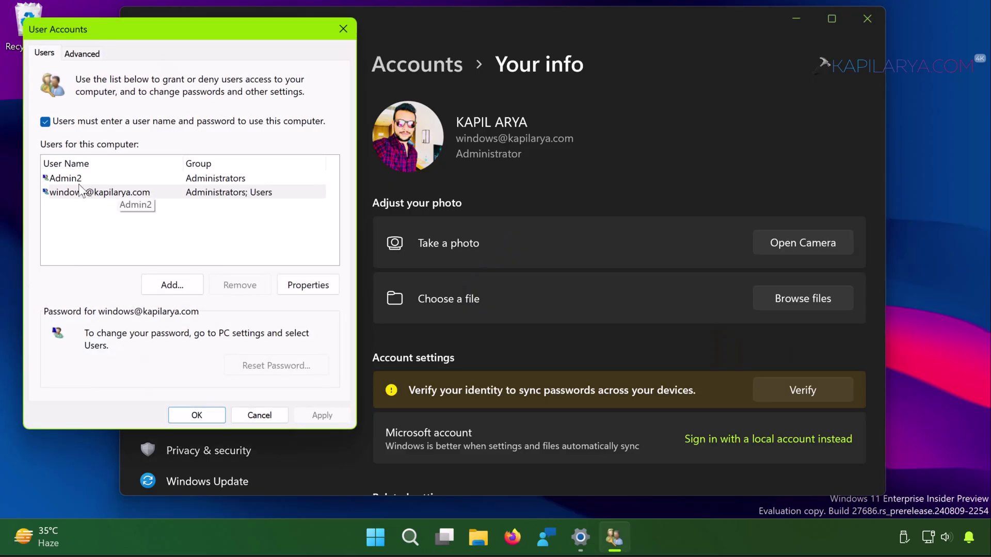
left_click(128, 194)
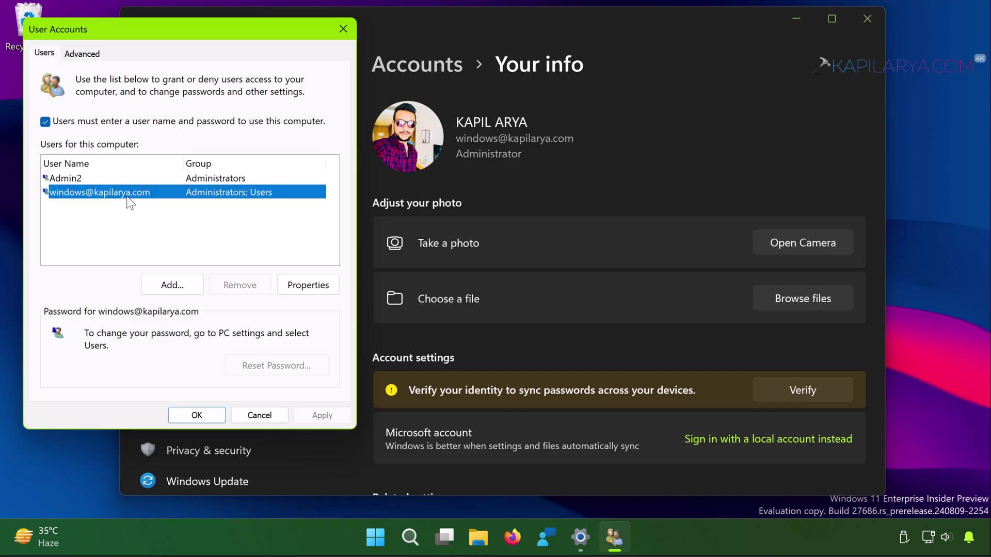